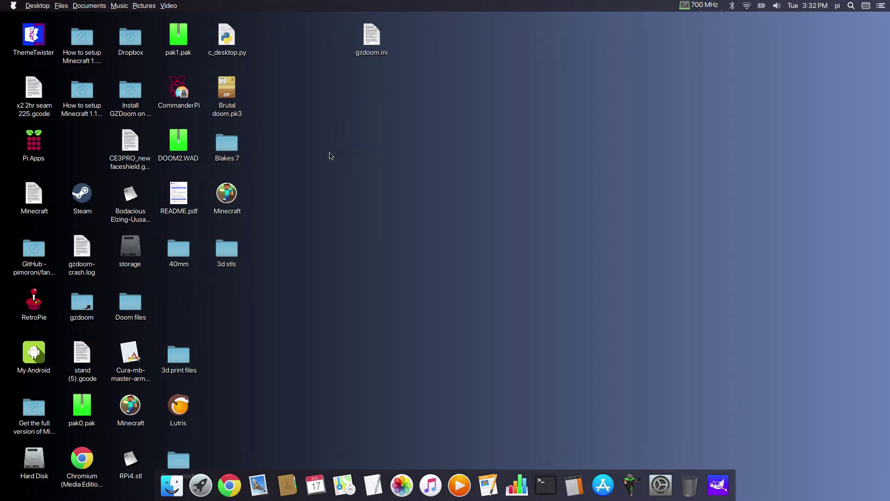
- Launch GZDoom, dismiss the duplicate game-selection prompts, and start DOOM 2: Hell on Earth
left_click(630, 484)
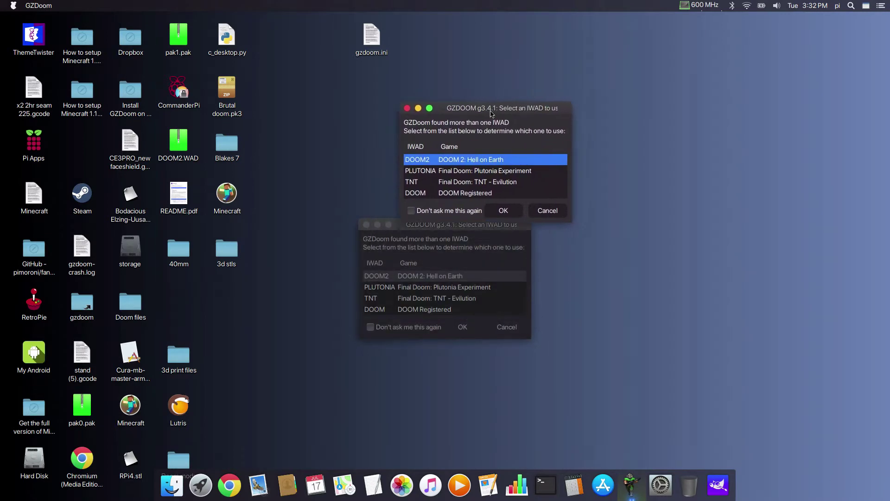
left_click(407, 108)
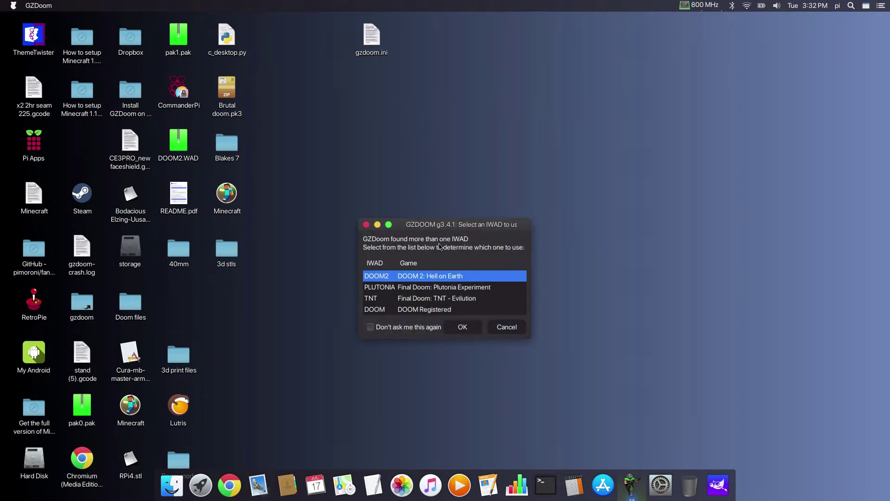
left_click_drag(438, 221, 478, 135)
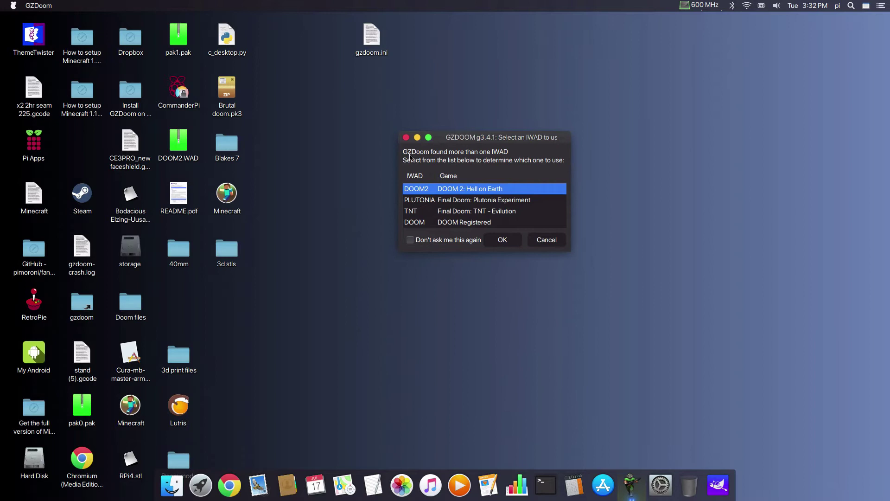
left_click(405, 139)
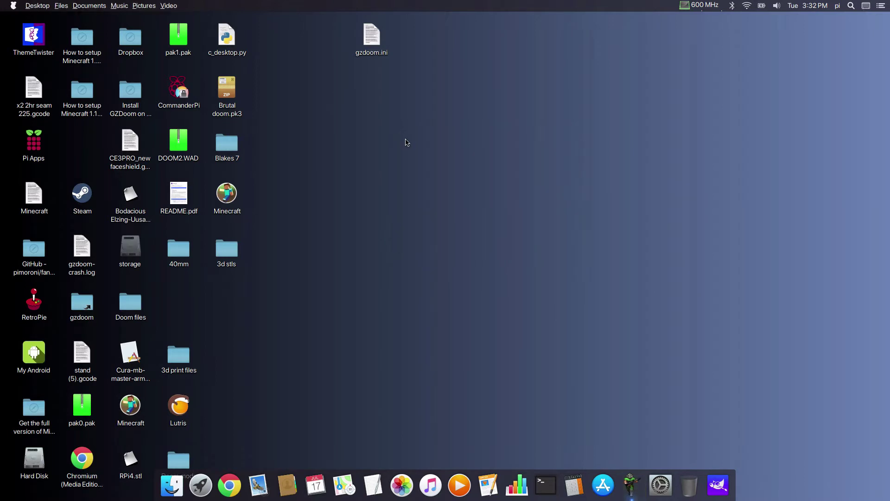
left_click(631, 486)
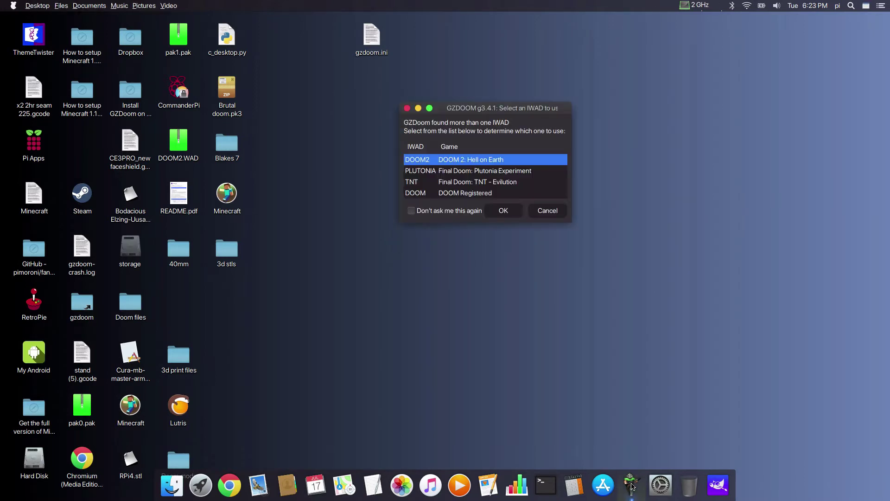
left_click(502, 211)
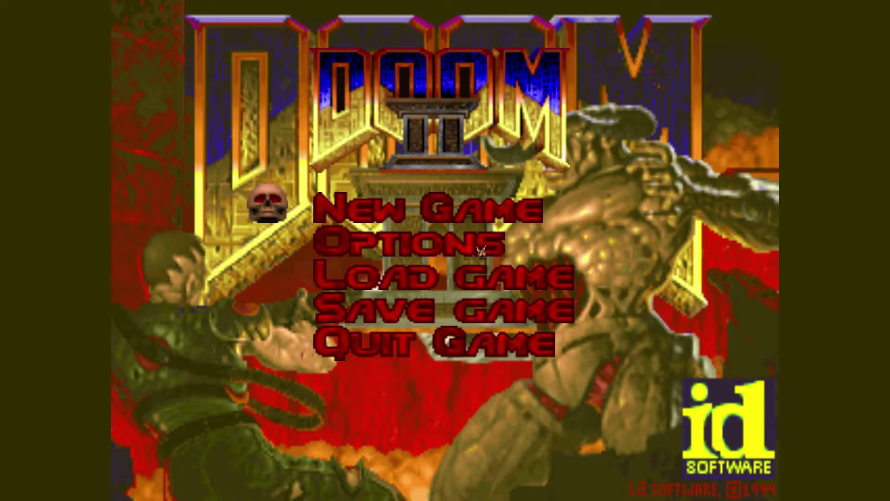
- Start a new game on Hurt me plenty and shoot the zombies at the MAP01 doorway
key("Return")
key("Return")
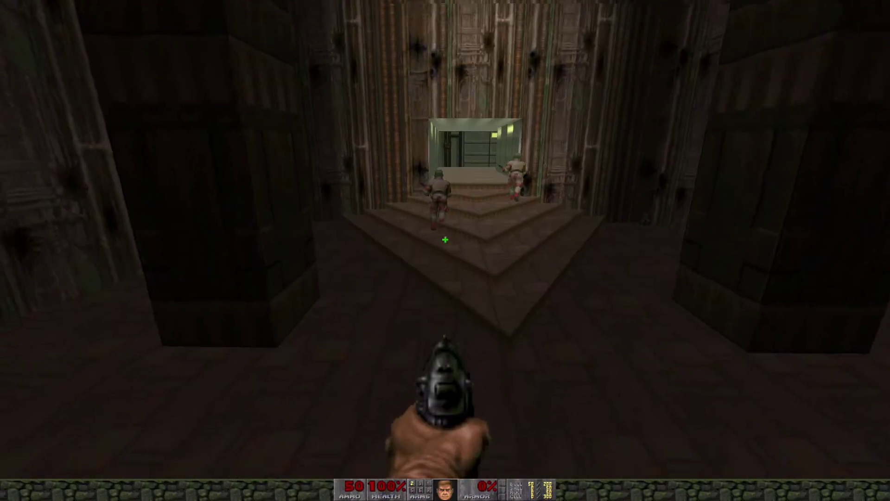
key("w")
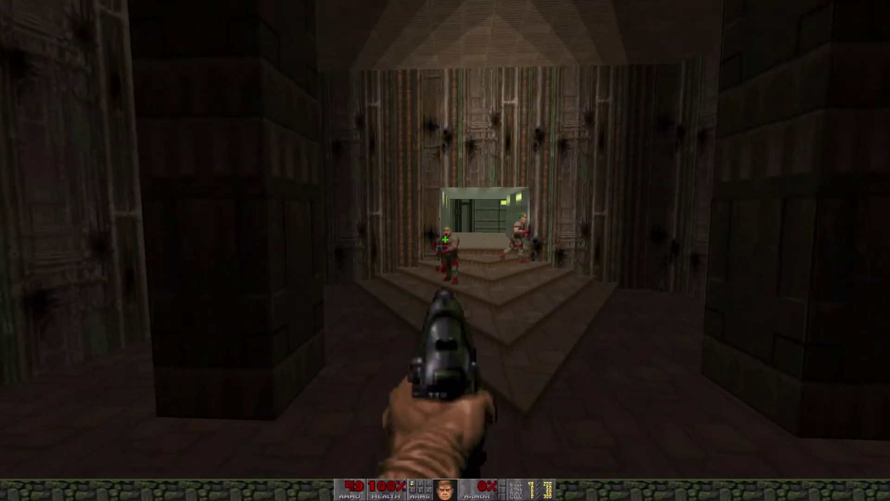
key("ctrl")
key("ctrl")
key("ctrl")
key("w")
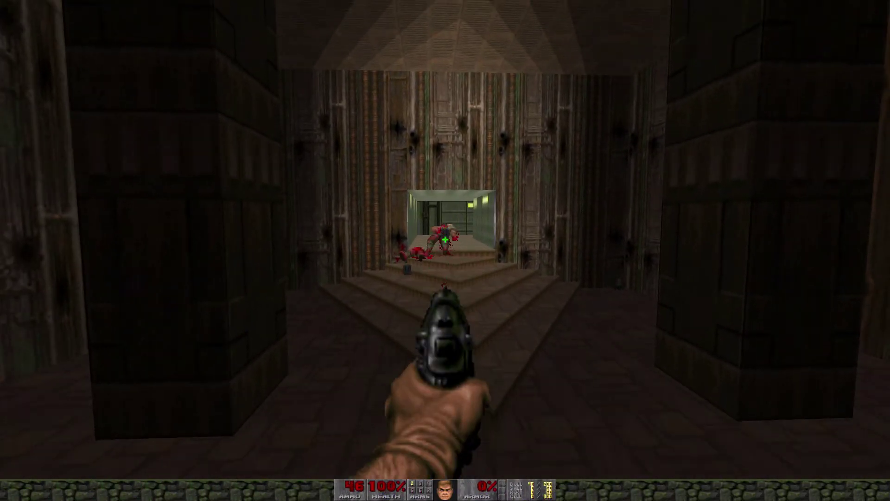
key("s")
key("ctrl")
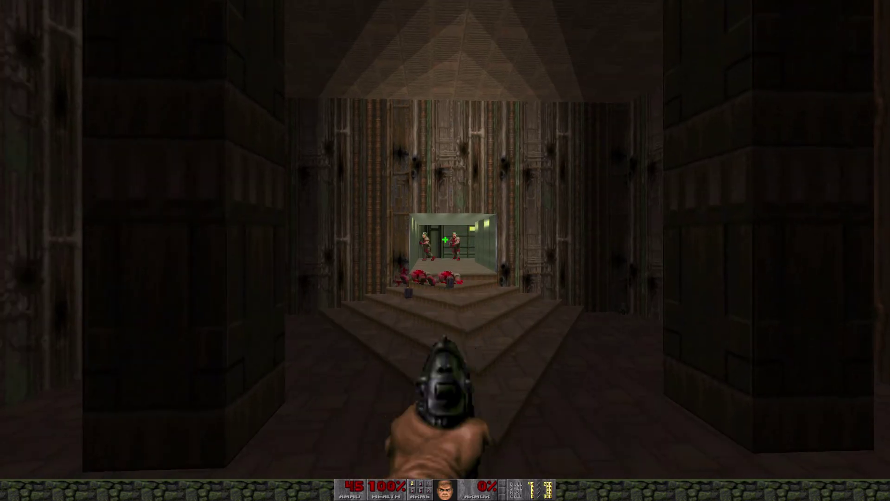
key("ctrl")
key("s")
- Quit DOOM 2 from the main menu via Quit Game and confirm with Y
key("Escape")
key("Up")
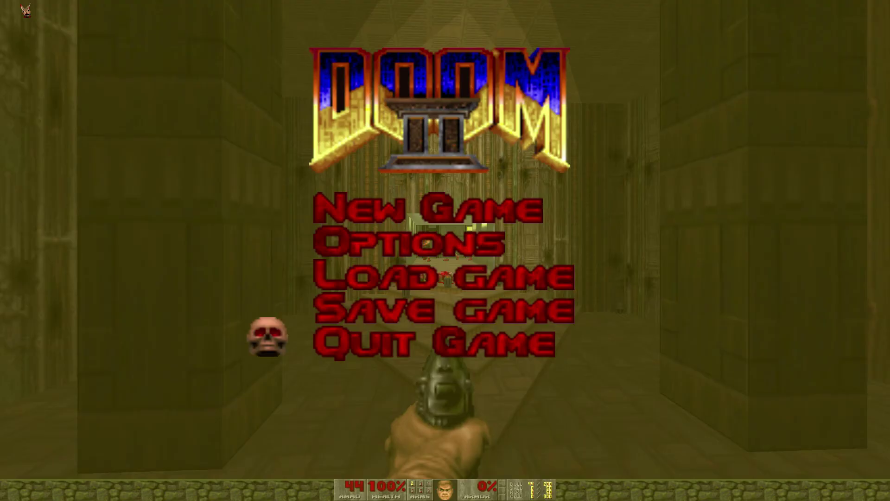
key("Return")
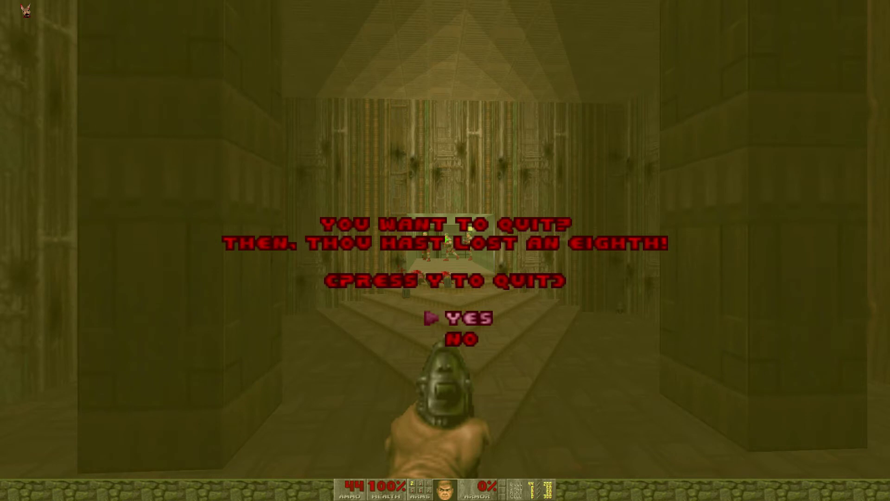
key("y")
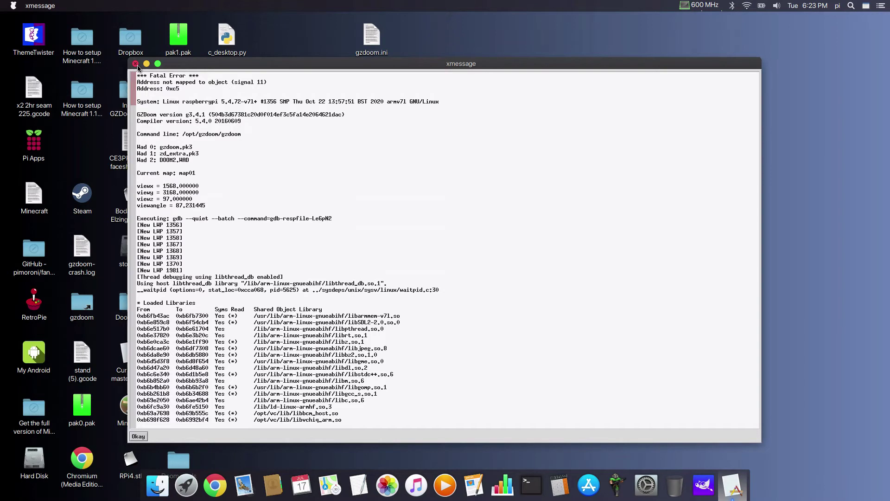
- Close the xmessage signal 11 Fatal Error window
left_click(135, 65)
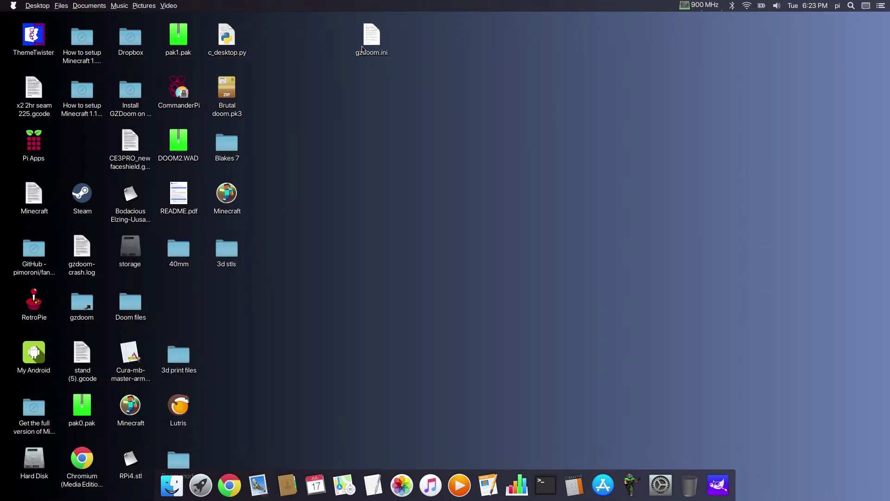
- Drag the gzdoom.ini icon to the middle of the desktop and select it there
left_click_drag(371, 39, 433, 195)
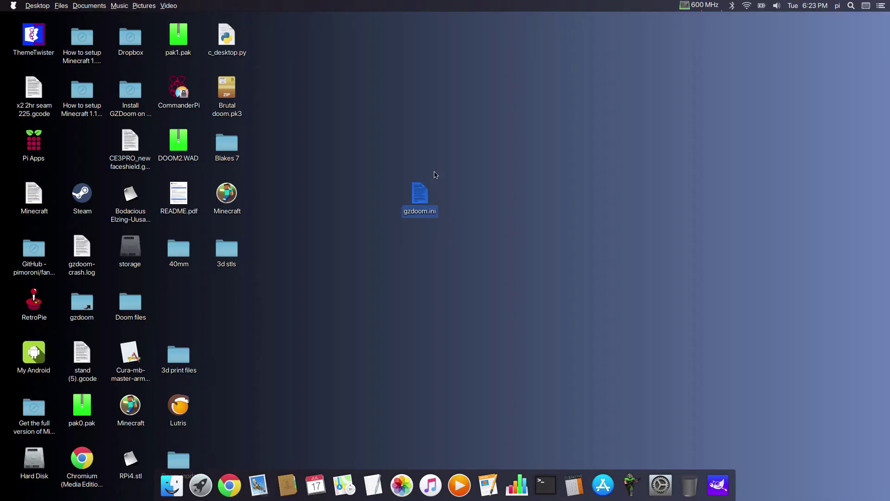
left_click_drag(274, 89, 610, 316)
- Open Thunar on the pi home folder, bringing it in front of the updates prompt
left_click(175, 489)
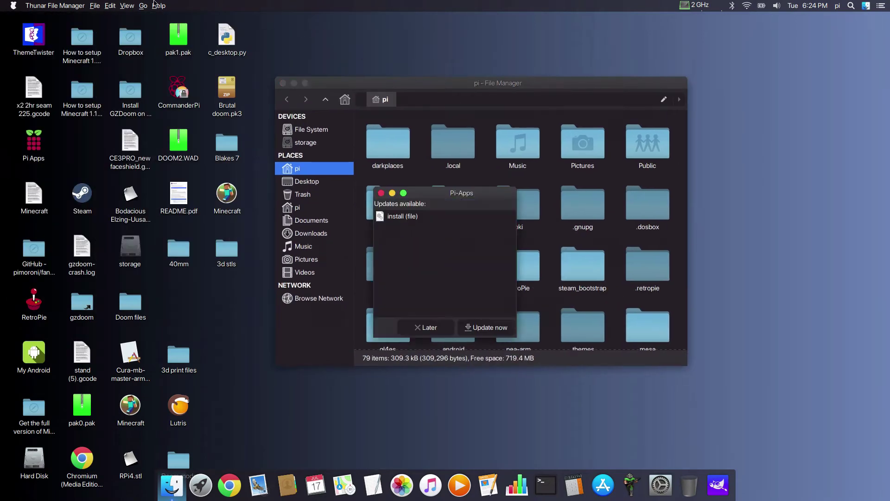
left_click(317, 85)
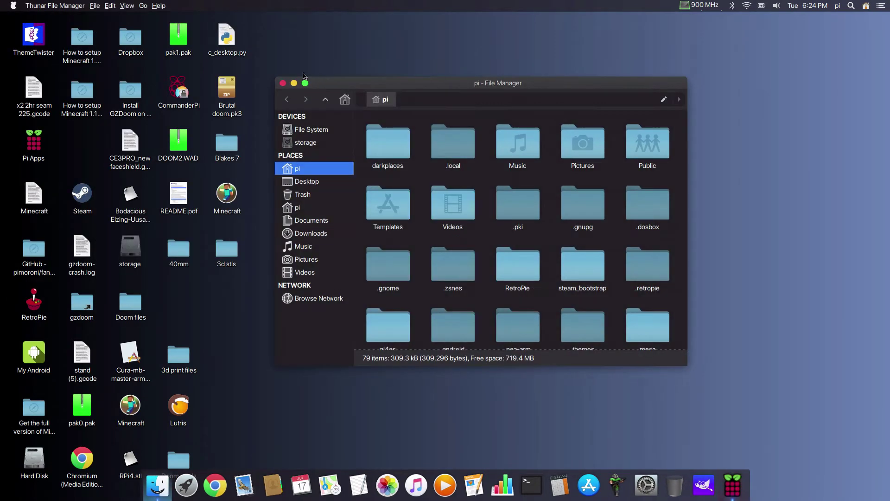
left_click(126, 6)
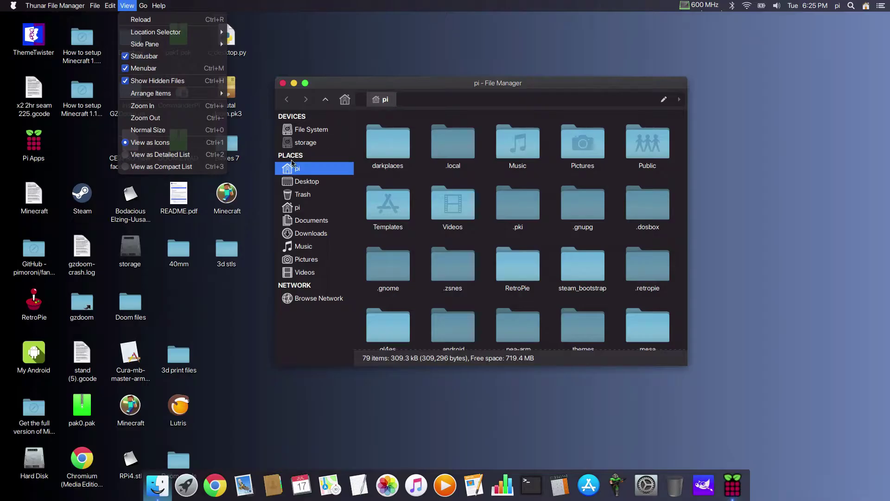
left_click(297, 169)
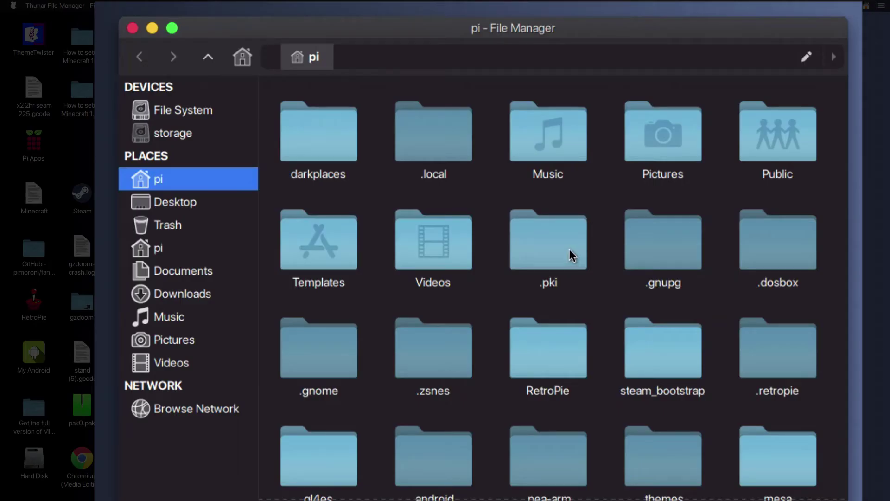
- Sort the pi folder's items by name using Arrange Items > Sort By Name
right_click(515, 222)
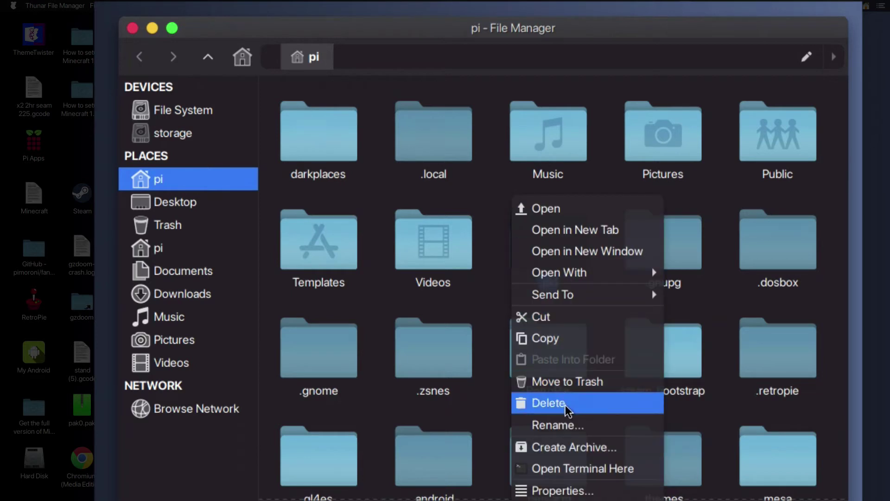
left_click(493, 241)
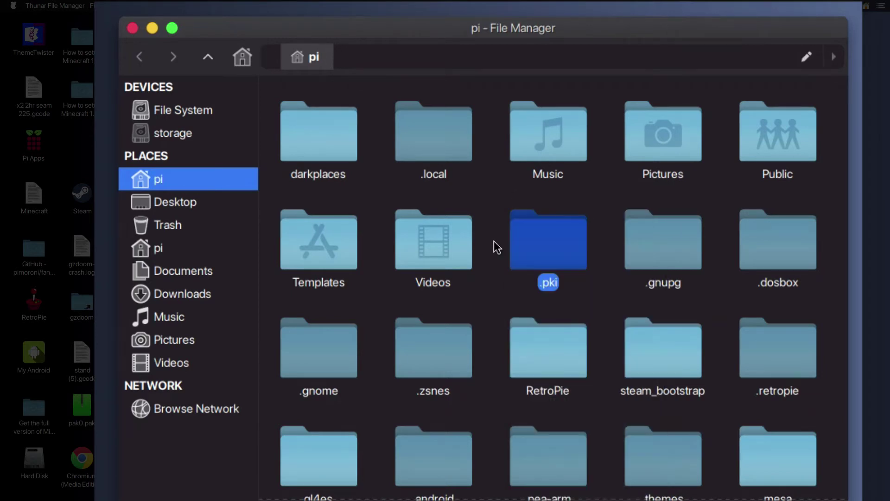
right_click(493, 241)
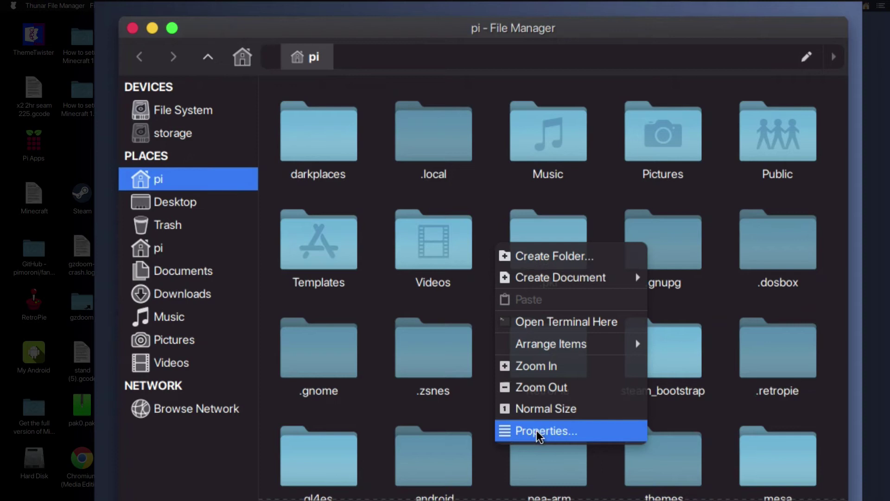
left_click(524, 343)
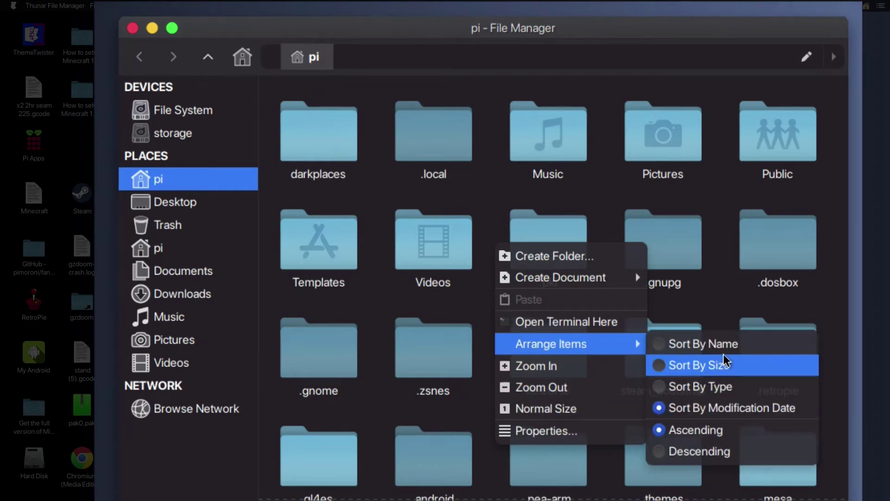
left_click(688, 352)
- Open .config, then the gzdoom folder inside it
double_click(560, 139)
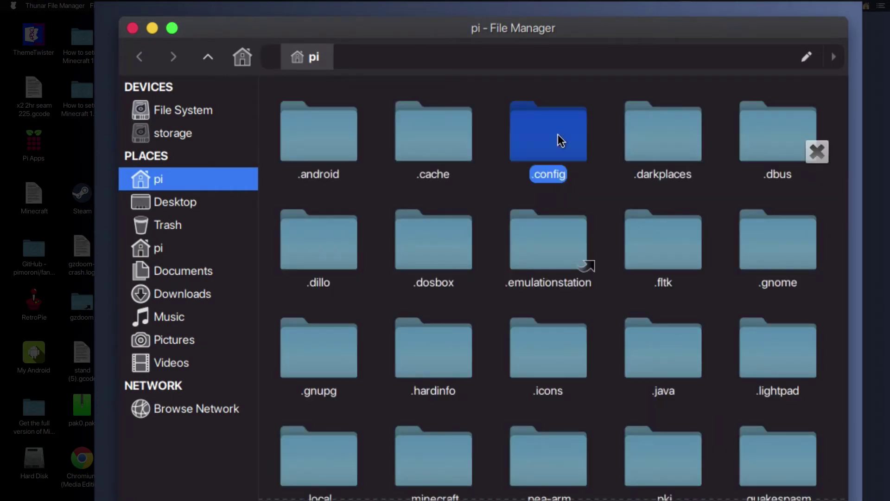
scroll(658, 297, "down", 3)
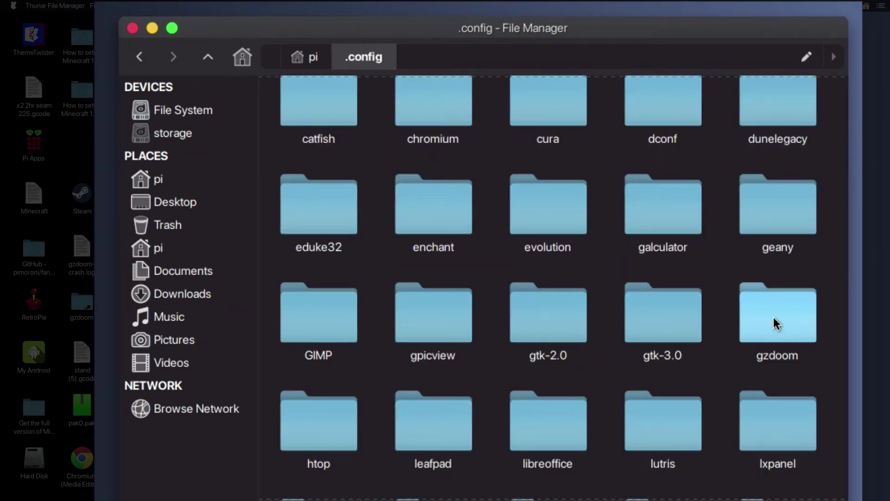
double_click(776, 323)
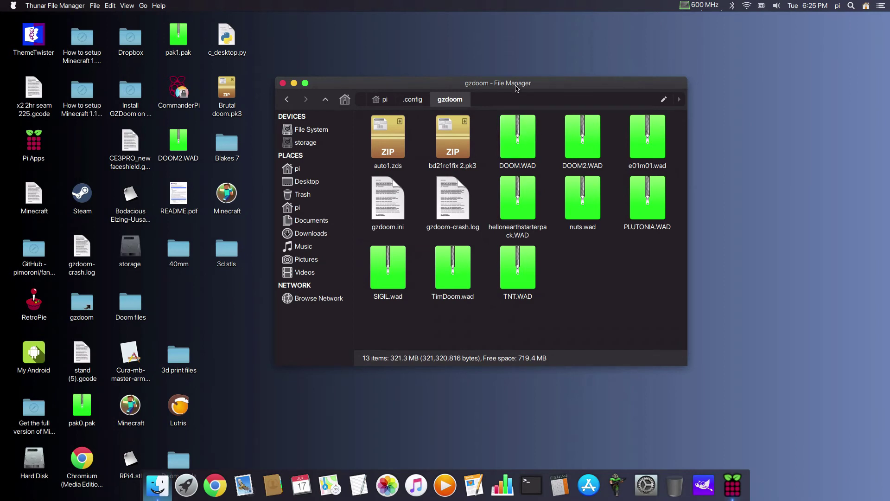
- Move the Thunar window down to reveal the desktop and dismiss the update notification
left_click_drag(515, 84, 513, 71)
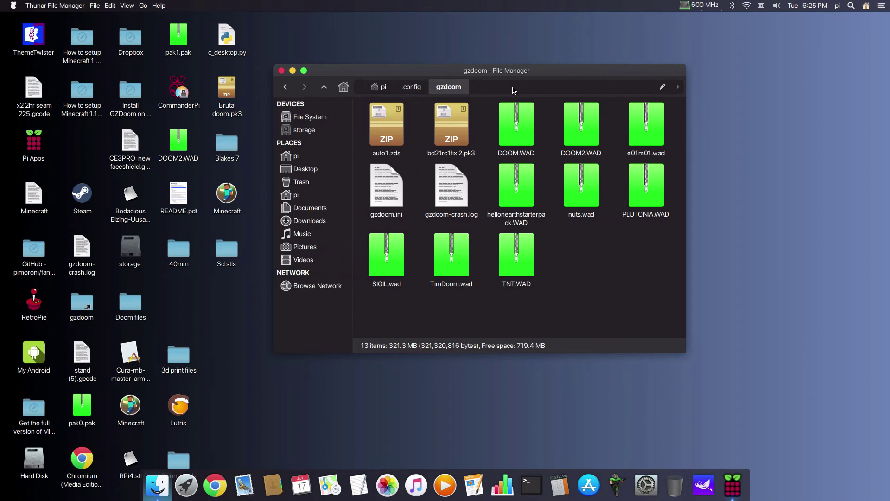
left_click_drag(496, 77, 503, 79)
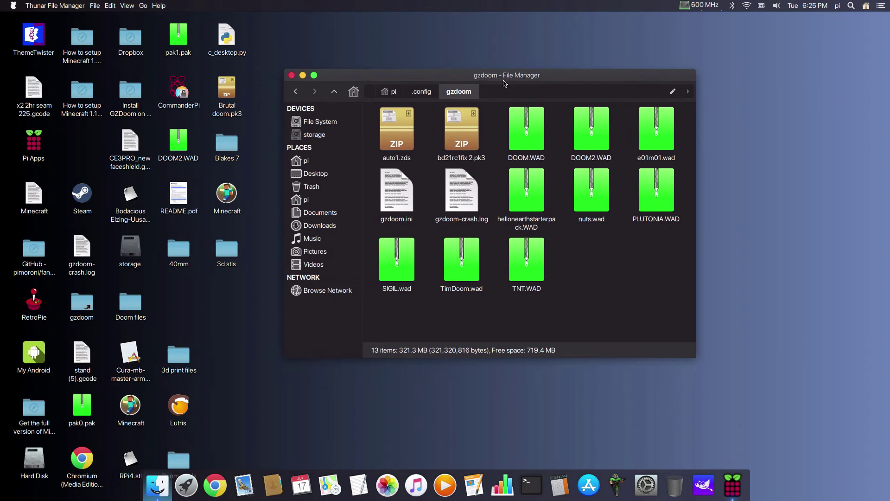
left_click(390, 192)
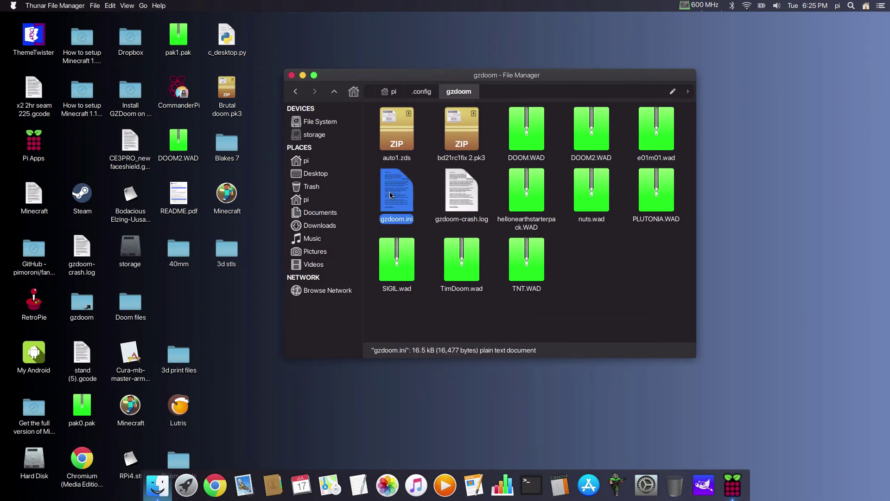
left_click_drag(415, 82, 423, 232)
left_click_drag(429, 196, 429, 196)
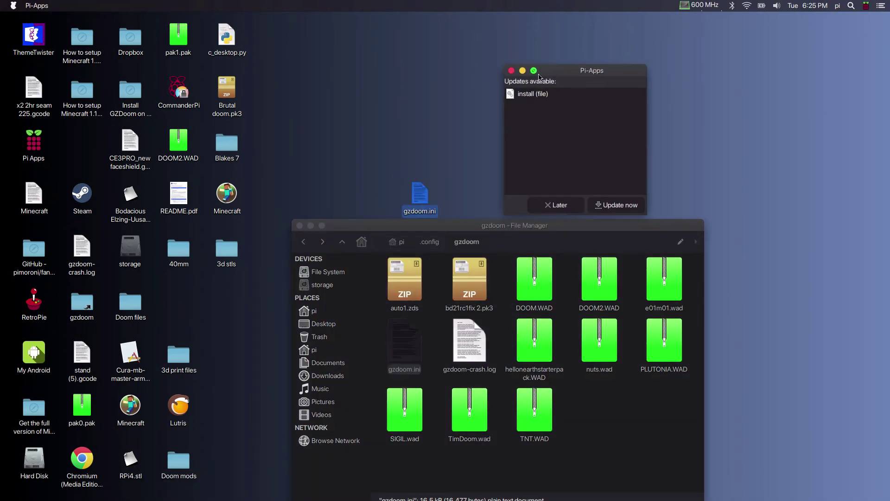
left_click(510, 72)
- Copy the desktop gzdoom.ini and paste it into the gzdoom folder, replacing the existing file
left_click(419, 194)
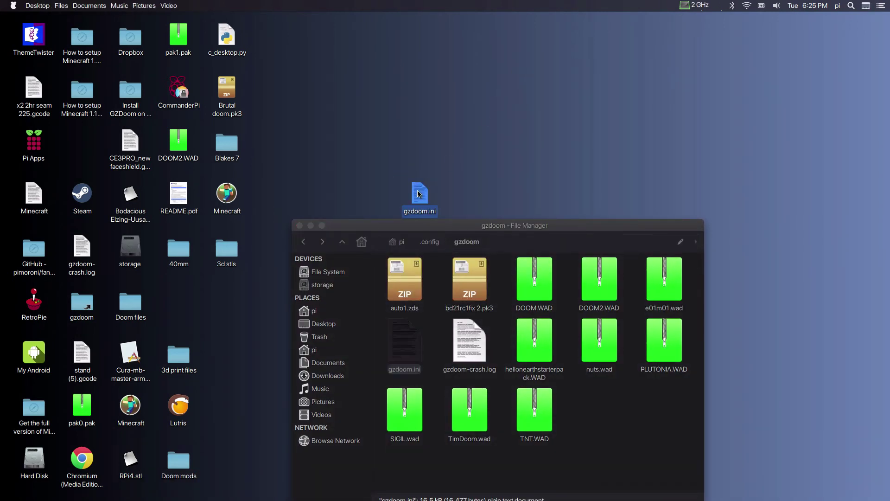
right_click(419, 192)
left_click(437, 234)
right_click(599, 420)
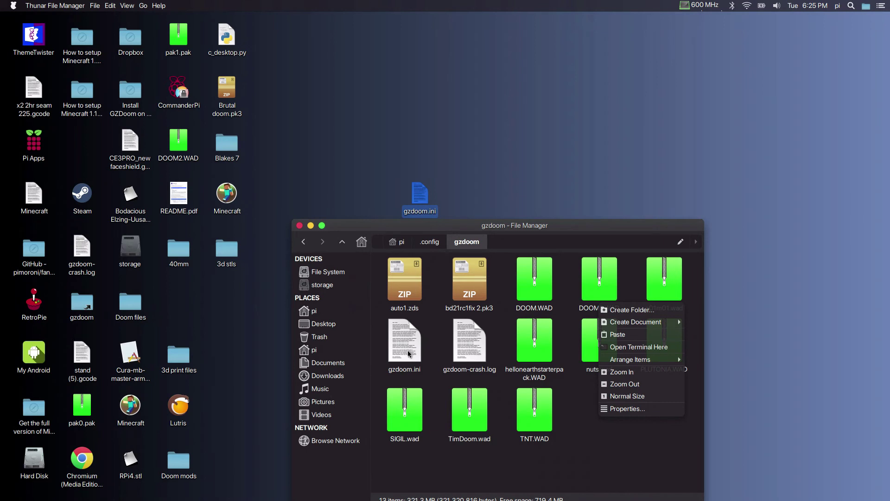
left_click(443, 170)
left_click_drag(415, 232, 414, 97)
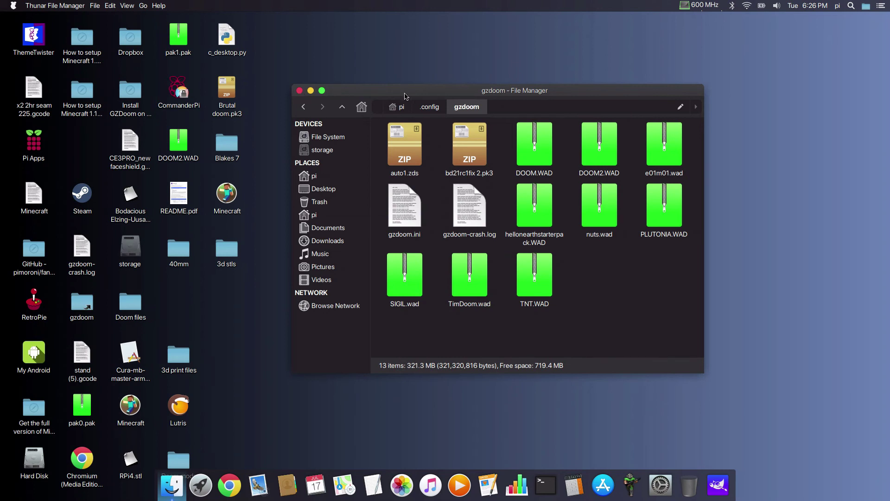
- Nudge the desktop gzdoom.ini left, rearrange the window, and go back to .config
left_click_drag(405, 96, 548, 134)
left_click(420, 195)
left_click_drag(422, 196, 373, 196)
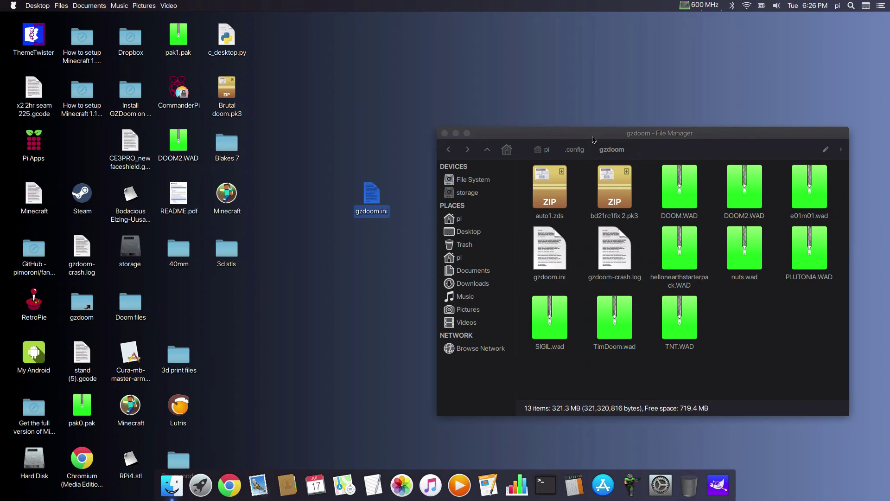
left_click_drag(592, 136, 533, 95)
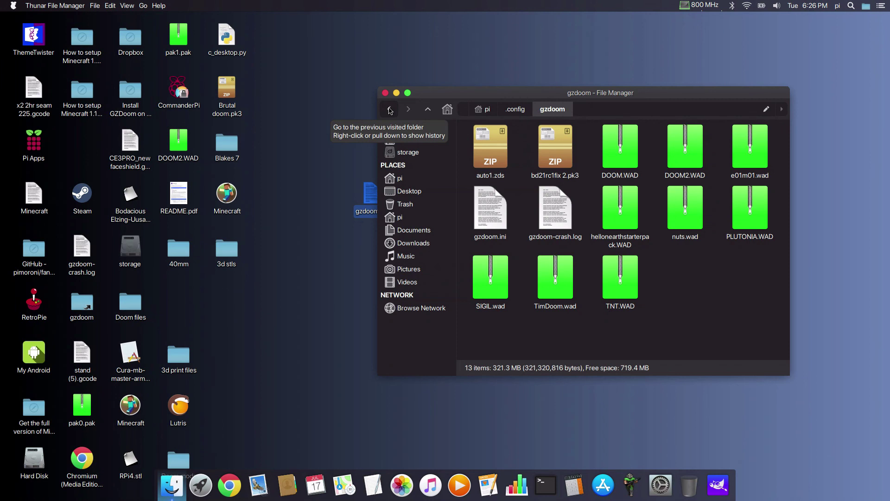
left_click(389, 110)
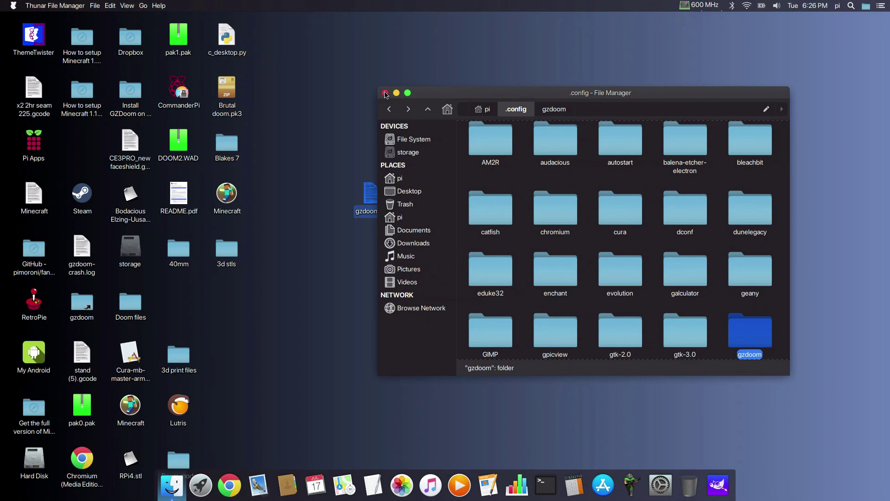
left_click_drag(423, 93, 441, 86)
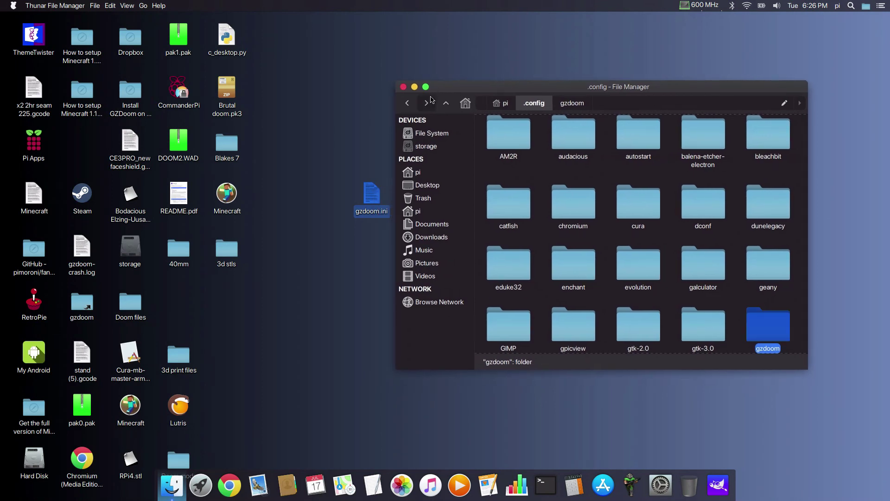